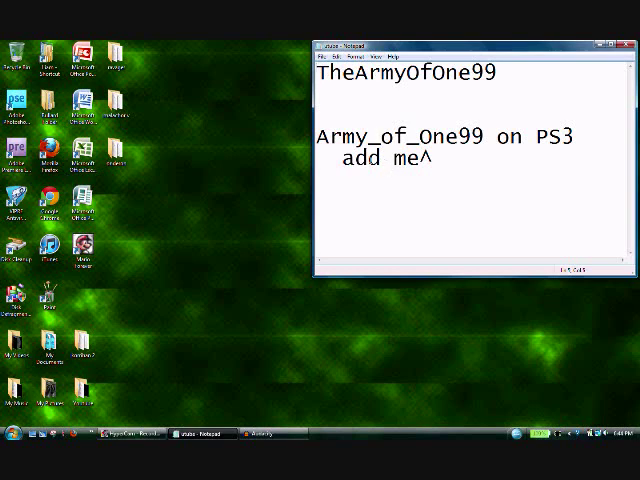
Step: Open the GBA folder inside My Documents from the desktop
left_click(420, 158)
left_click(52, 345)
double_click(52, 345)
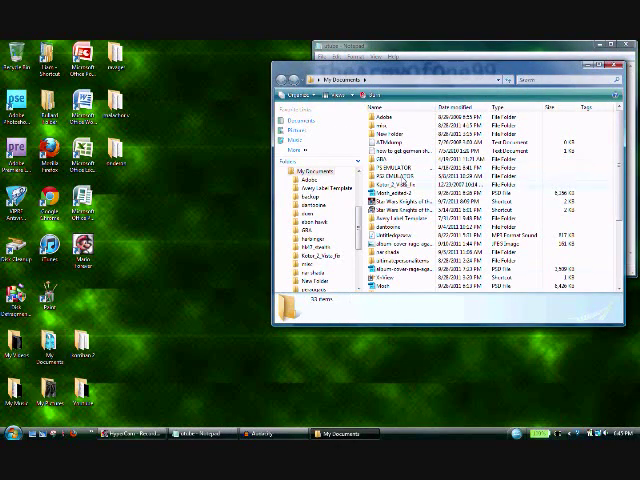
scroll(408, 186, "down", 1)
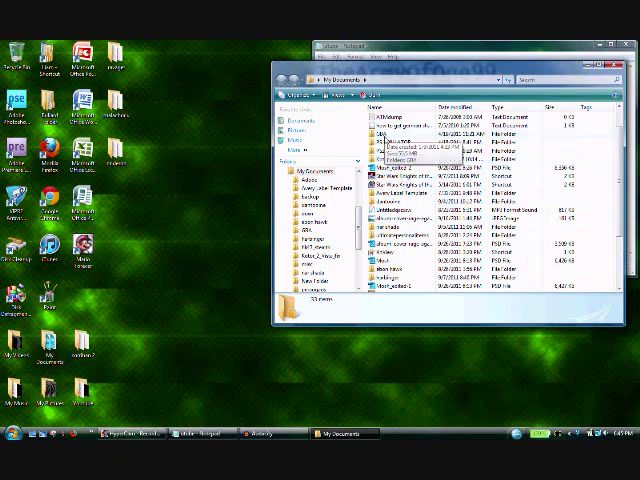
double_click(395, 160)
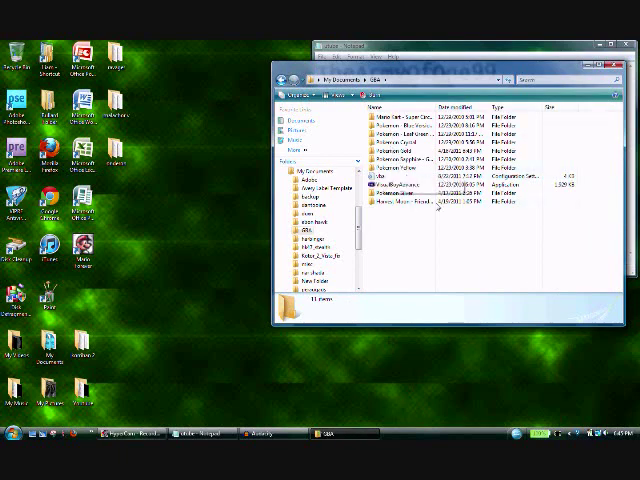
Step: Launch VisualBoyAdvance from the GBA folder and move its window up and left
left_click(395, 185)
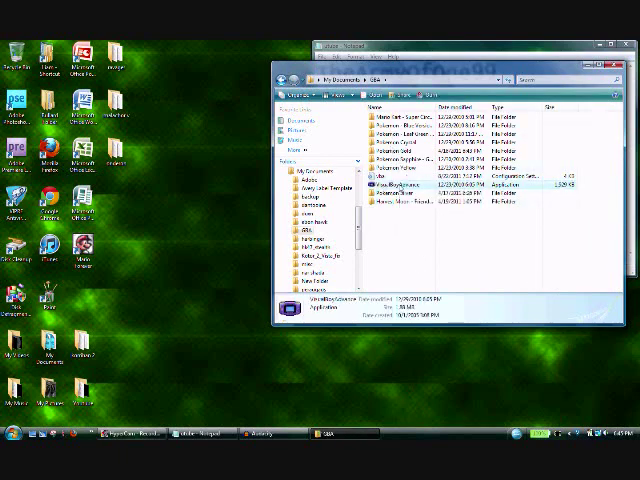
double_click(400, 187)
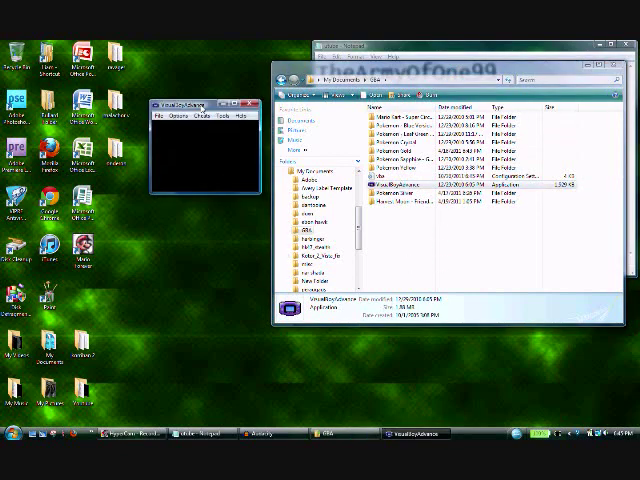
left_click_drag(205, 105, 140, 112)
left_click(93, 121)
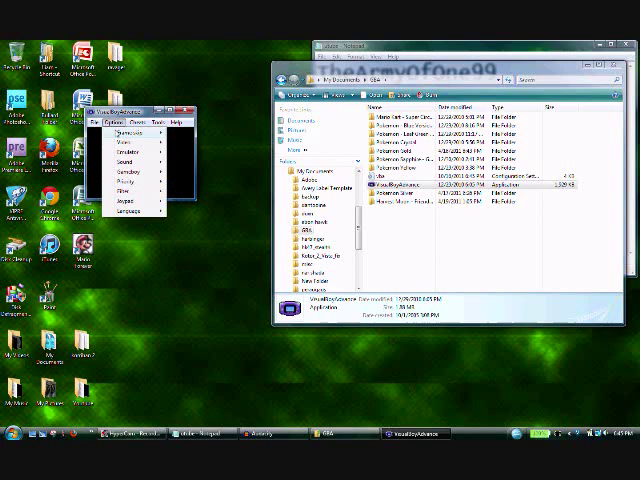
Step: Load the Mario Kart - Super Circuit ROM from Desktop > My Documents > GBA
left_click(115, 134)
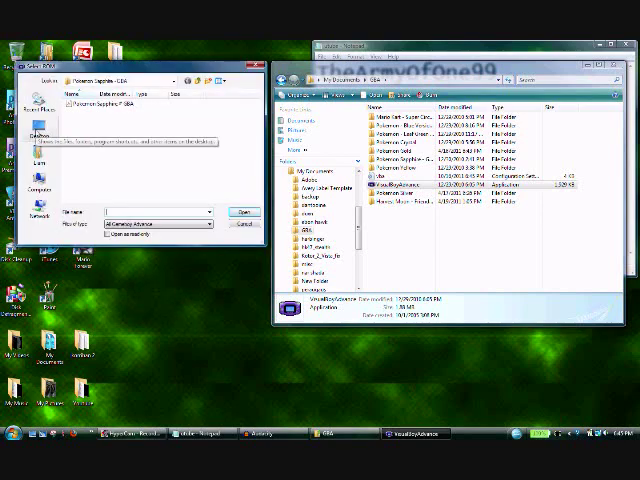
left_click(40, 130)
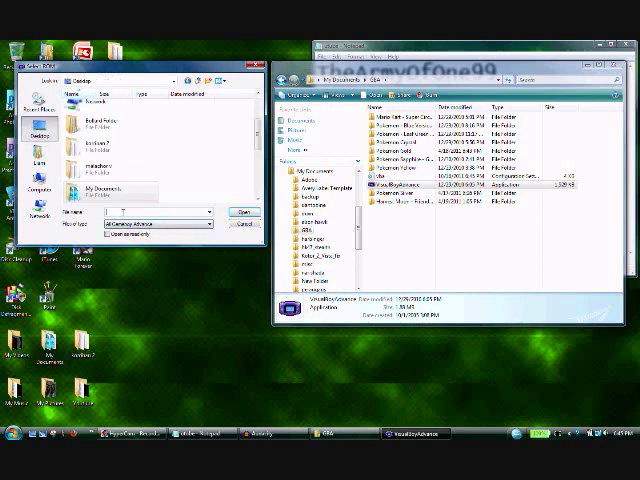
double_click(100, 190)
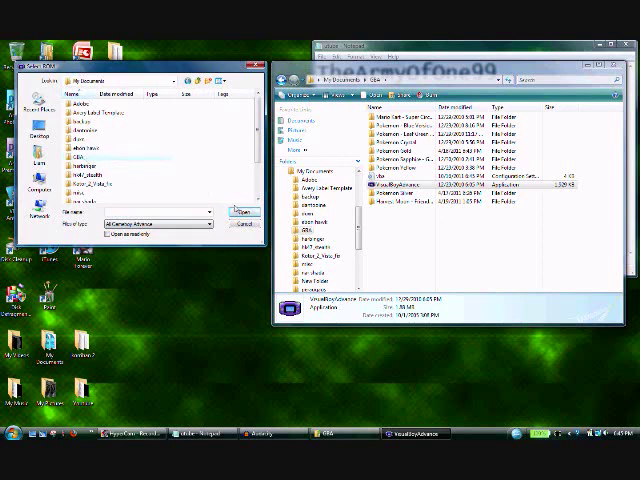
double_click(78, 157)
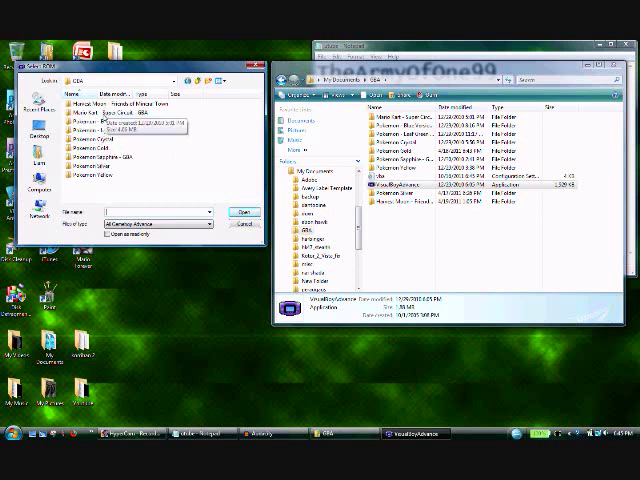
double_click(105, 112)
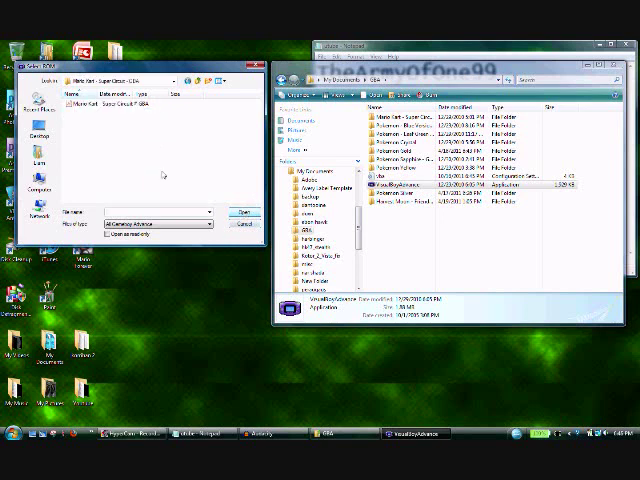
left_click(107, 104)
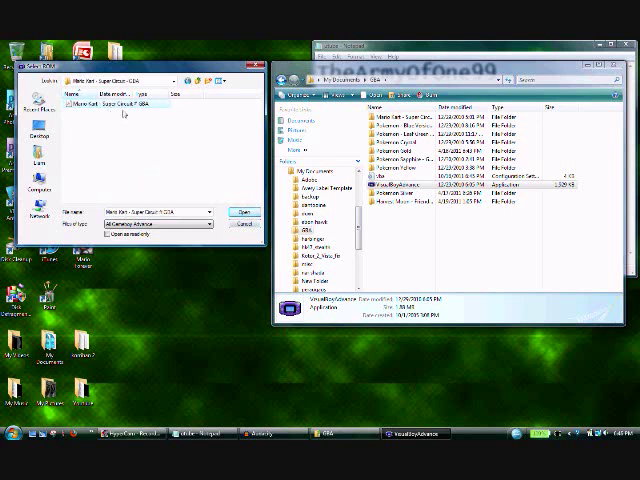
left_click(243, 212)
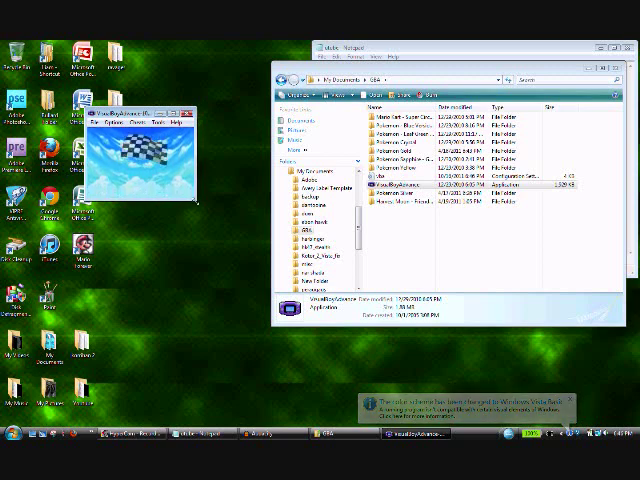
Step: Enlarge the emulator window by its corner and move it to the upper left
left_click_drag(194, 198, 308, 290)
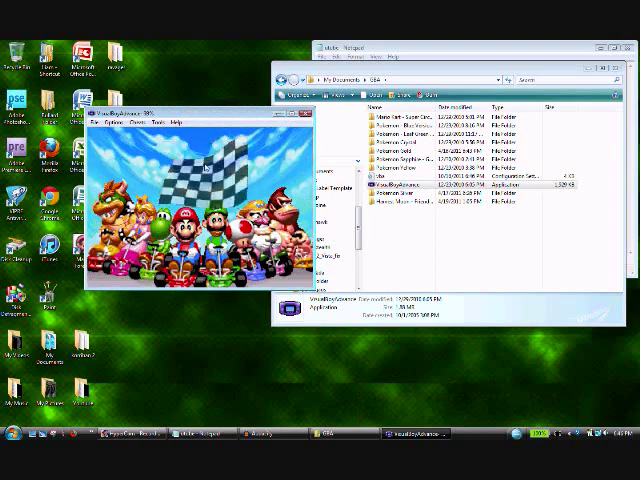
left_click_drag(188, 116, 124, 98)
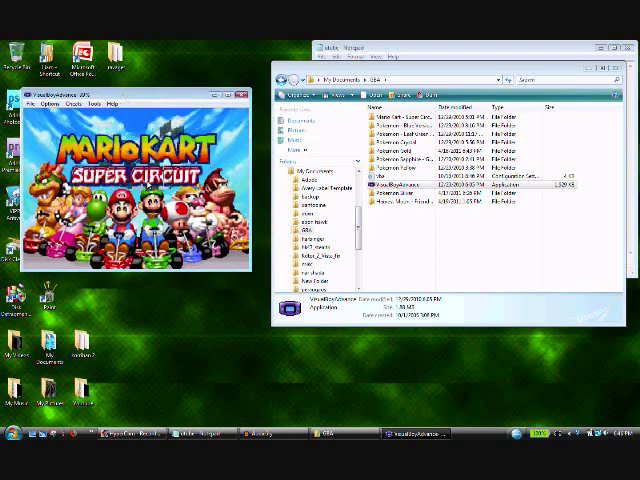